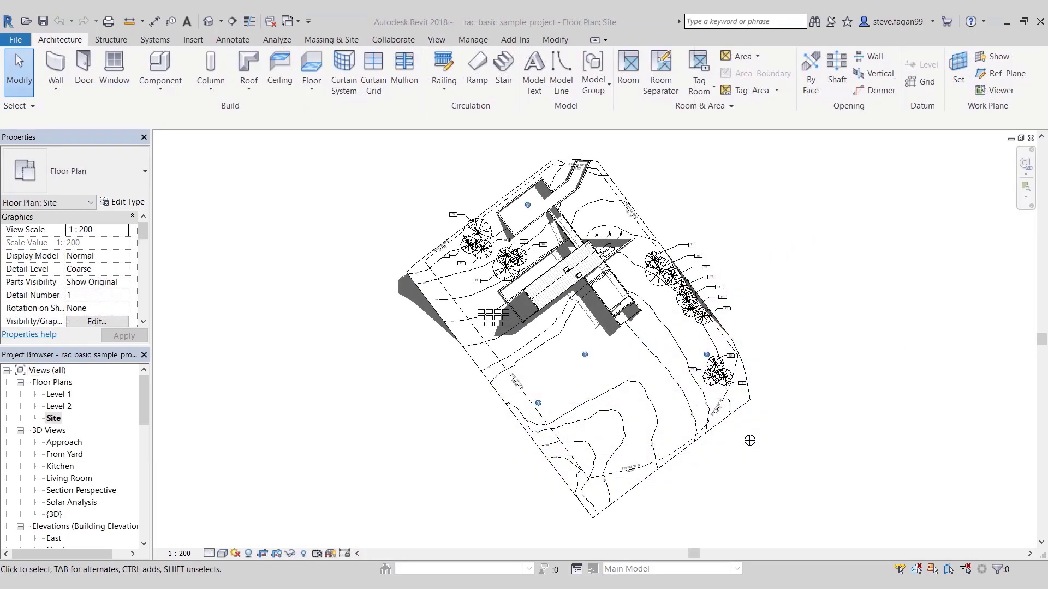
View the Solar Analysis 3D view and Typ. Wall Section, then orbit the house model.
double_click(83, 503)
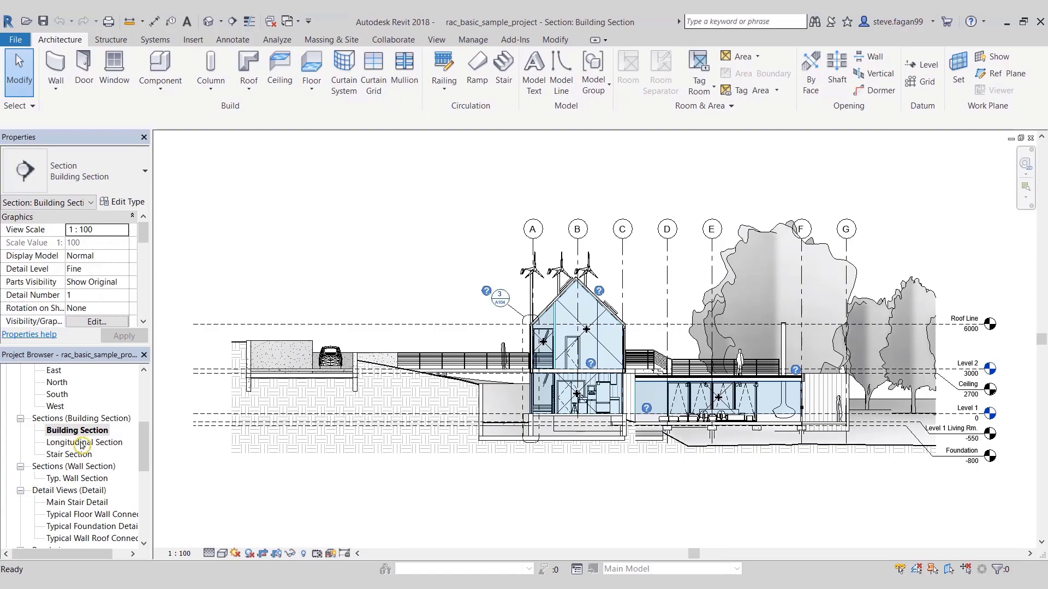
double_click(76, 478)
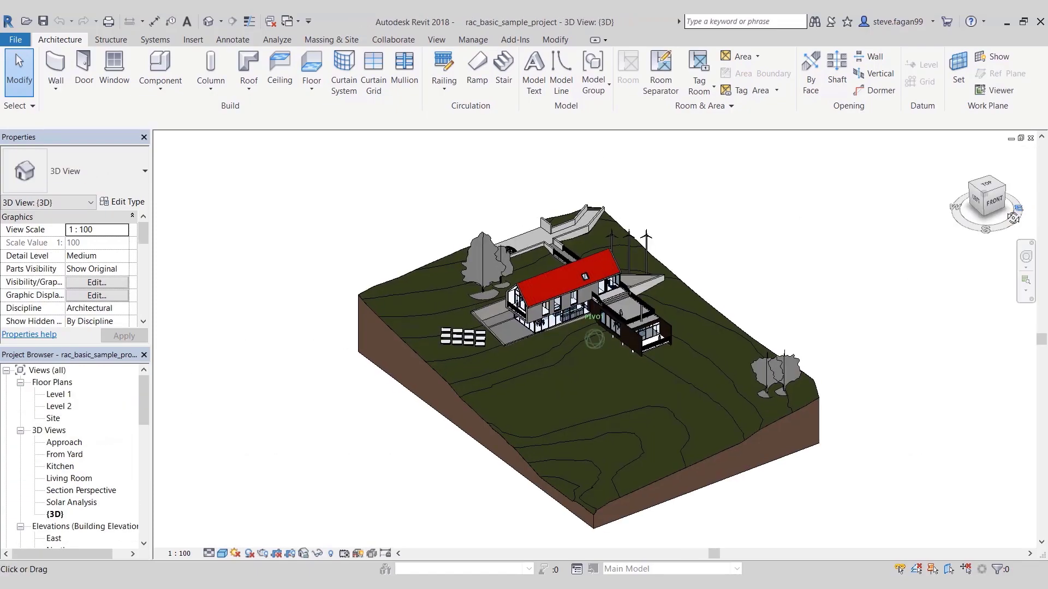
left_click_drag(982, 232, 1004, 232)
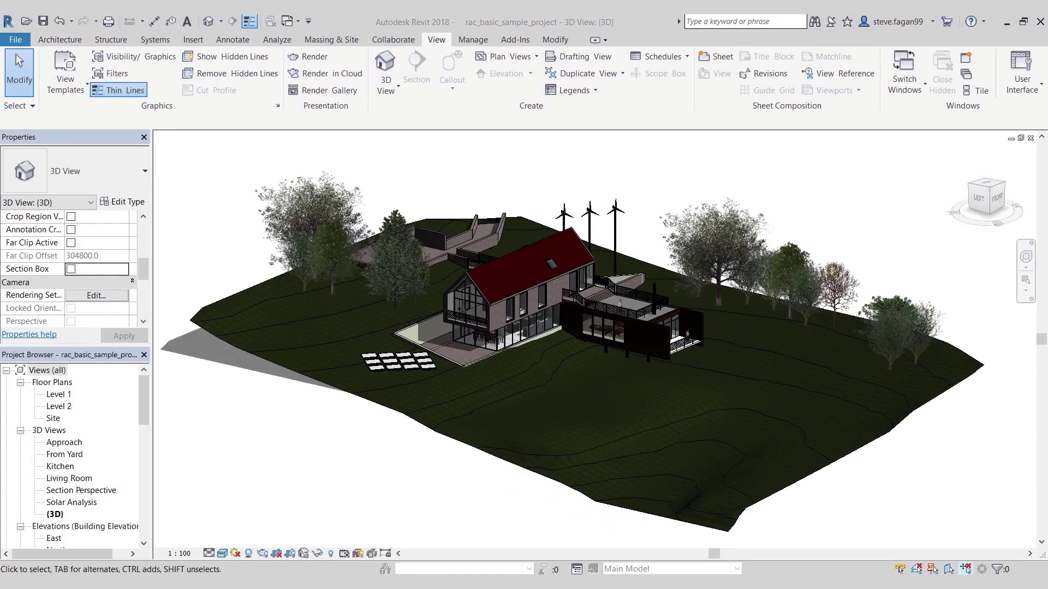
Preview a selected window's type in its Type Properties.
left_click(547, 306)
left_click(121, 202)
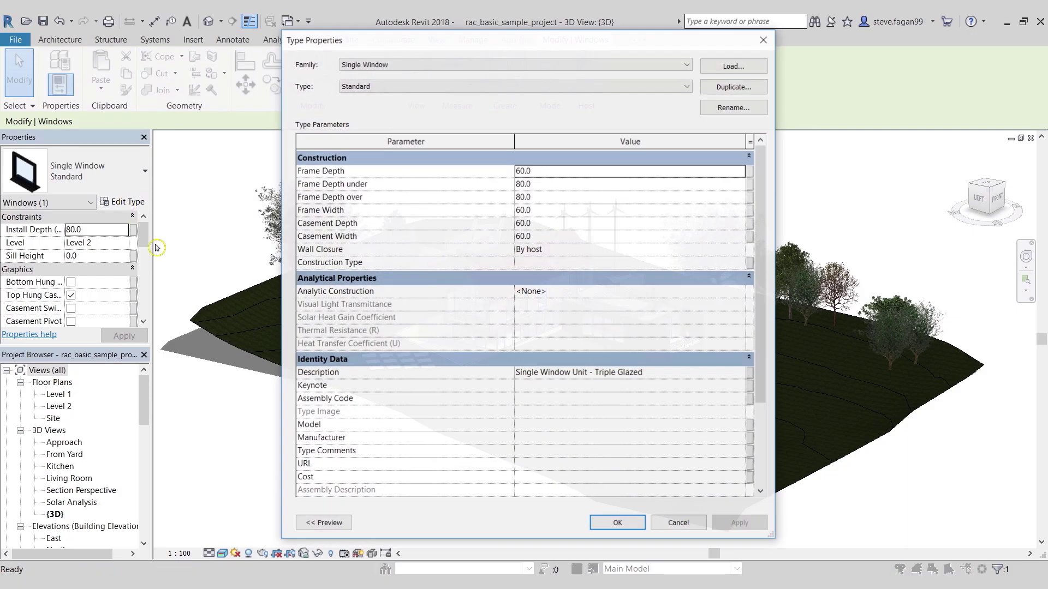
left_click(323, 523)
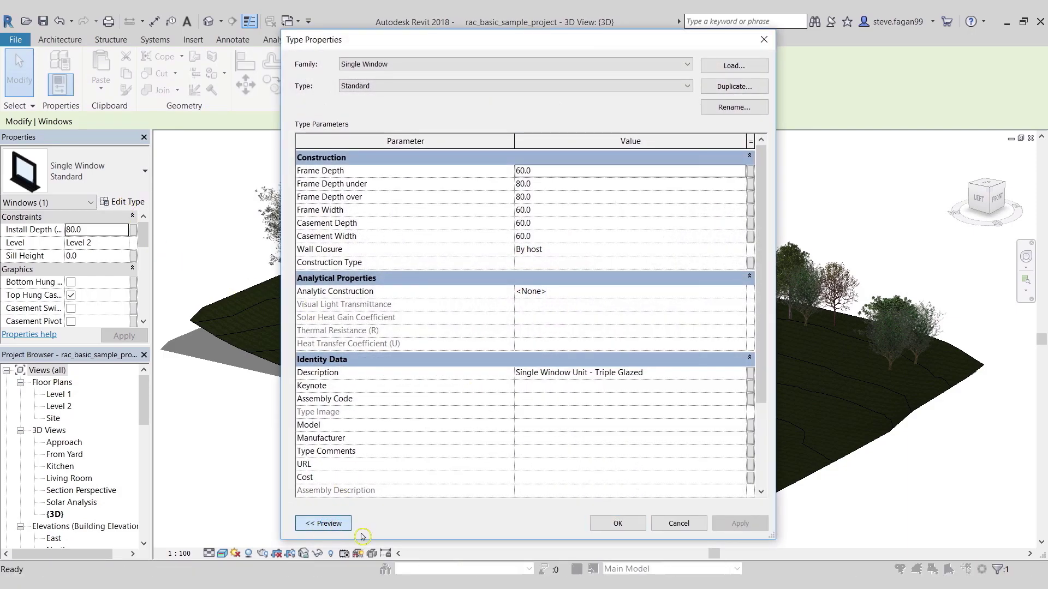
left_click_drag(899, 228, 900, 327)
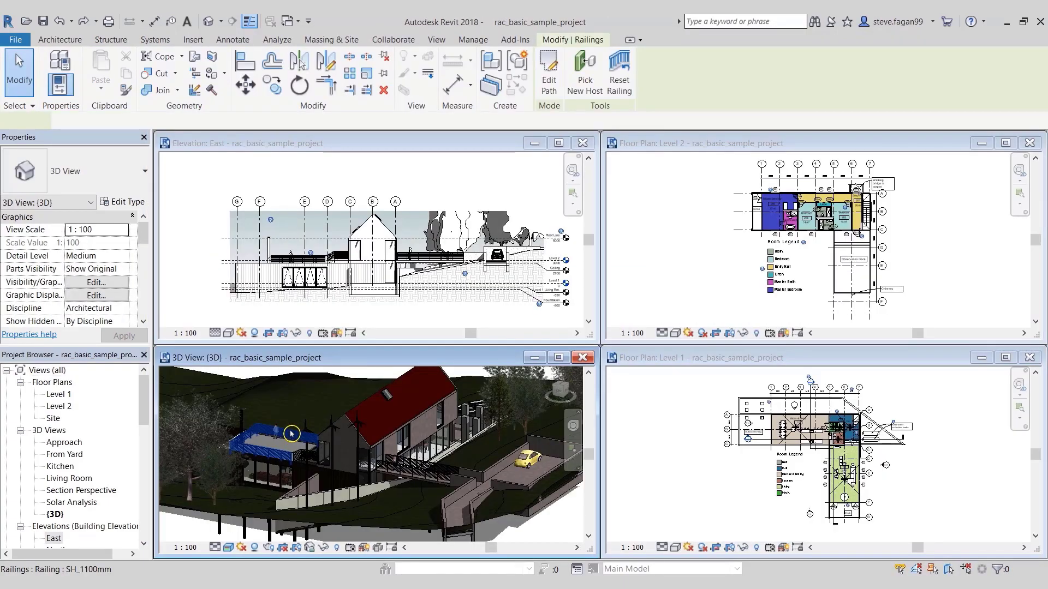
Stretch a wall's shape upward in the 3D view.
key("Escape")
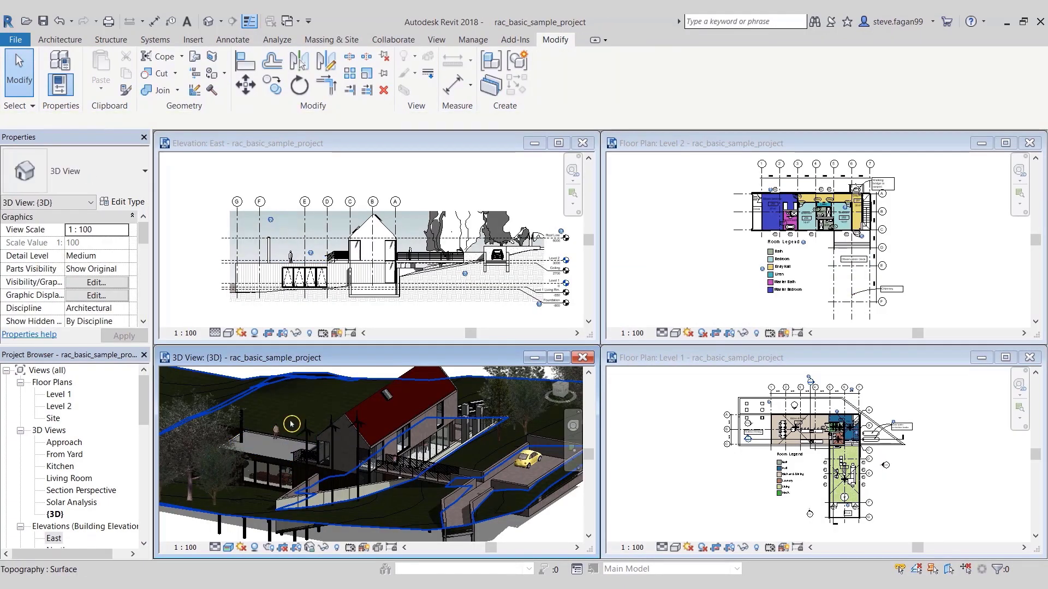
left_click(342, 489)
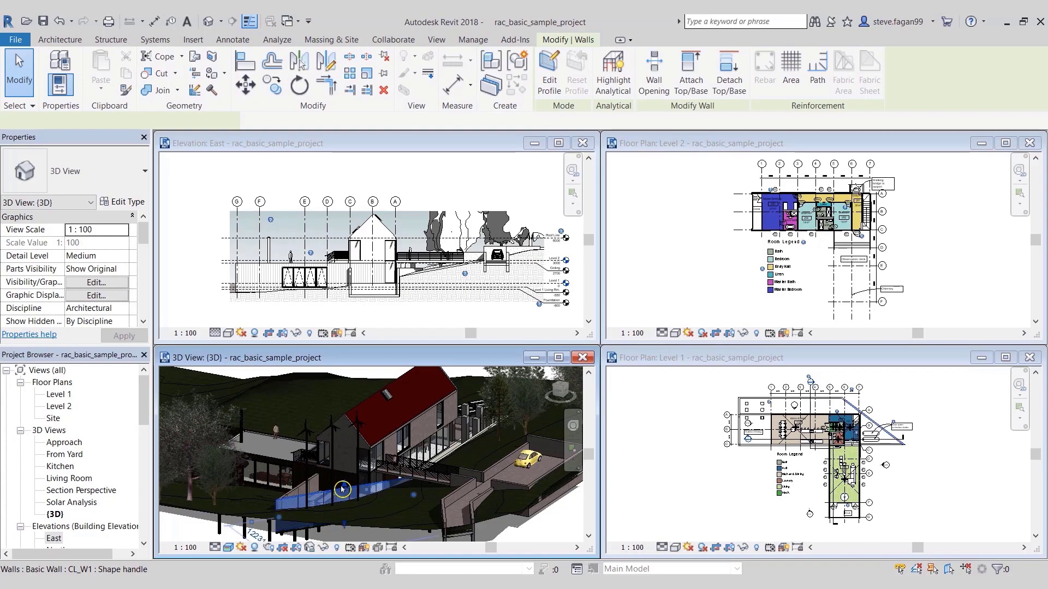
left_click_drag(343, 489, 339, 401)
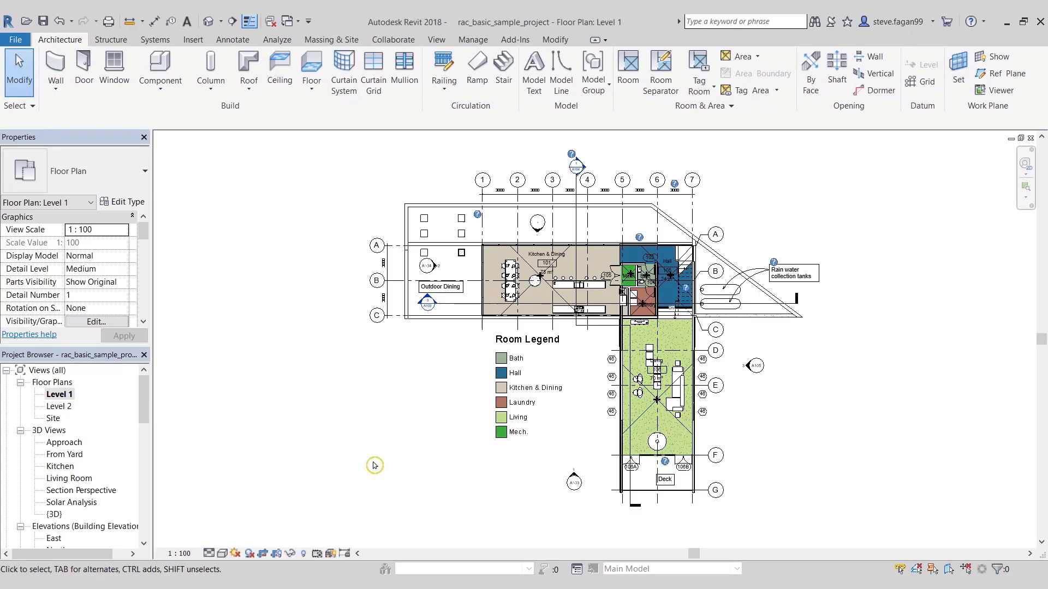
key("v")
key("g")
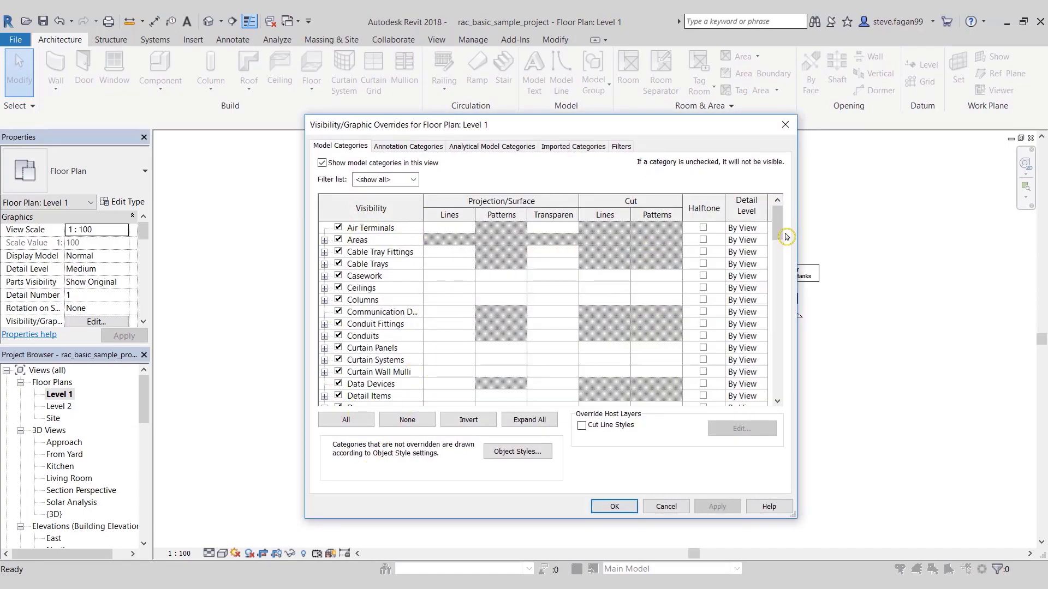
left_click_drag(778, 224, 792, 395)
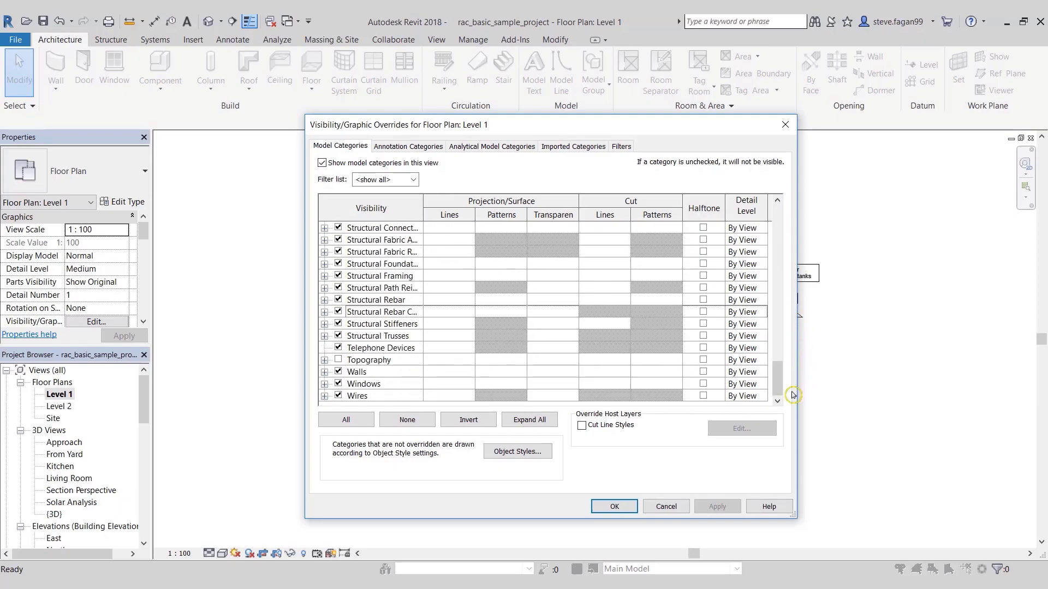
left_click(666, 506)
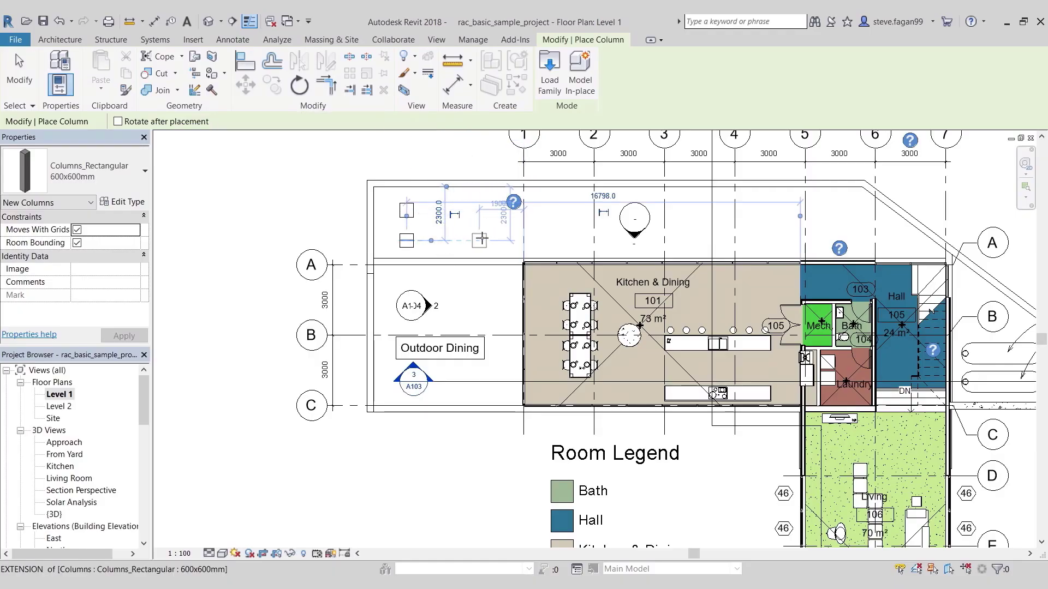
Place four 600x600mm rectangular columns at the Outdoor Dining area and select the top-left one.
left_click(480, 240)
left_click(483, 210)
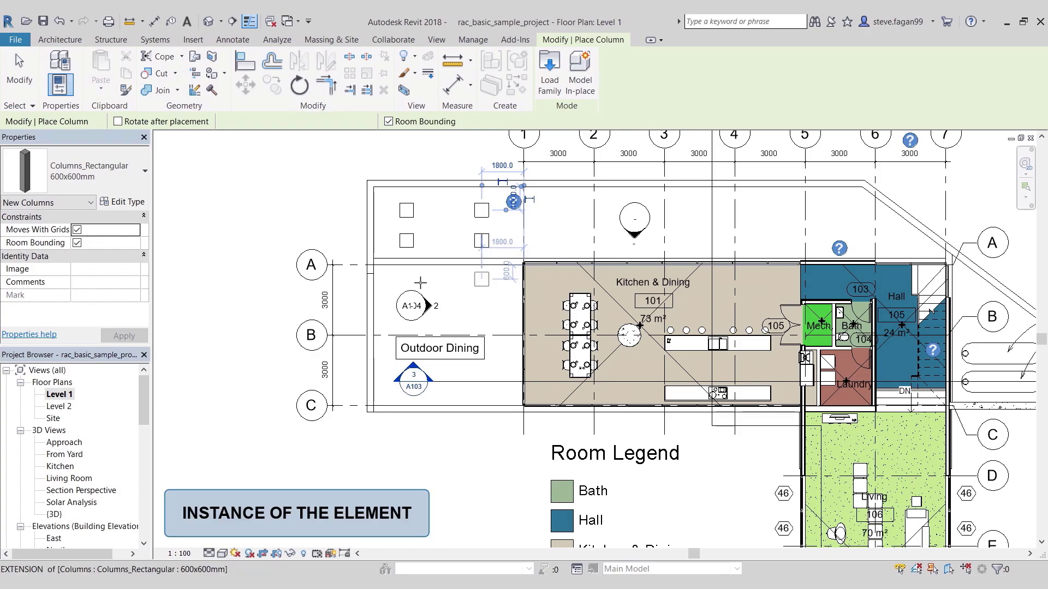
left_click(482, 278)
left_click(411, 281)
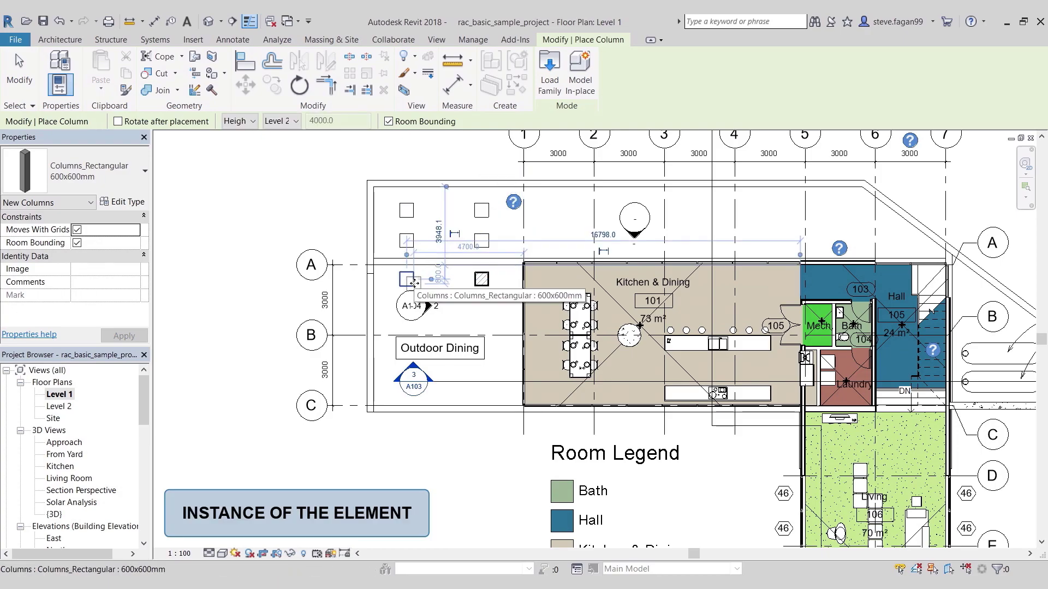
key("Escape")
key("Escape")
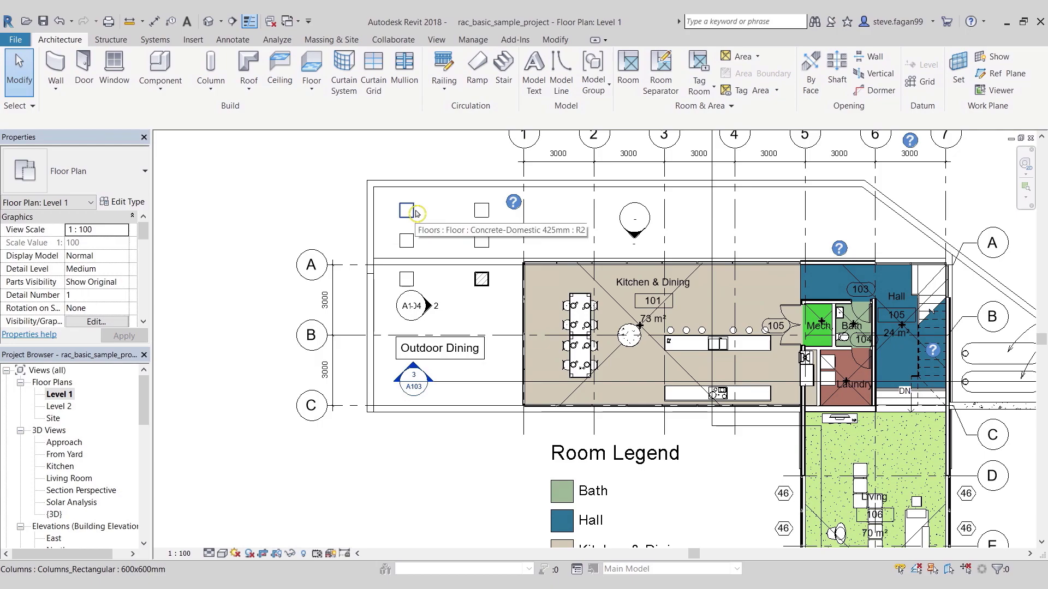
left_click(415, 213)
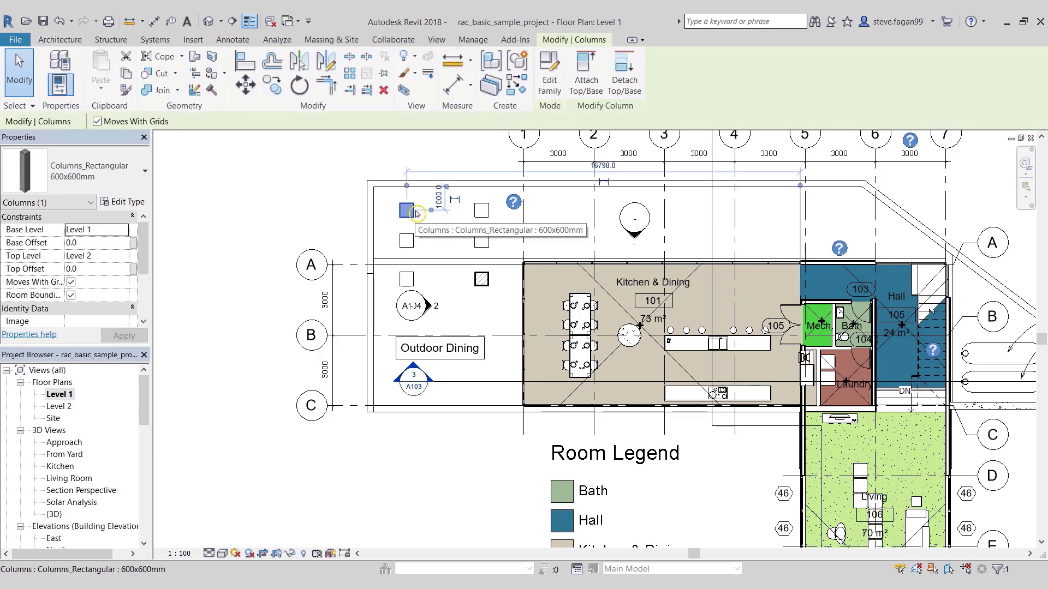
Duplicate the column type as 800x800mm with Depth 800 and Width 800.
left_click(123, 201)
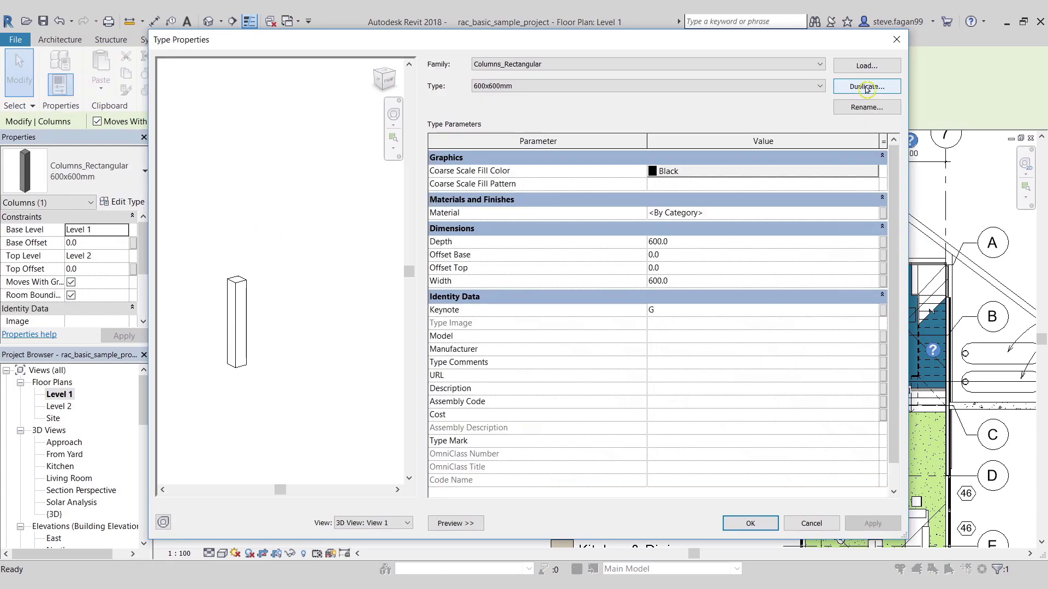
left_click(866, 86)
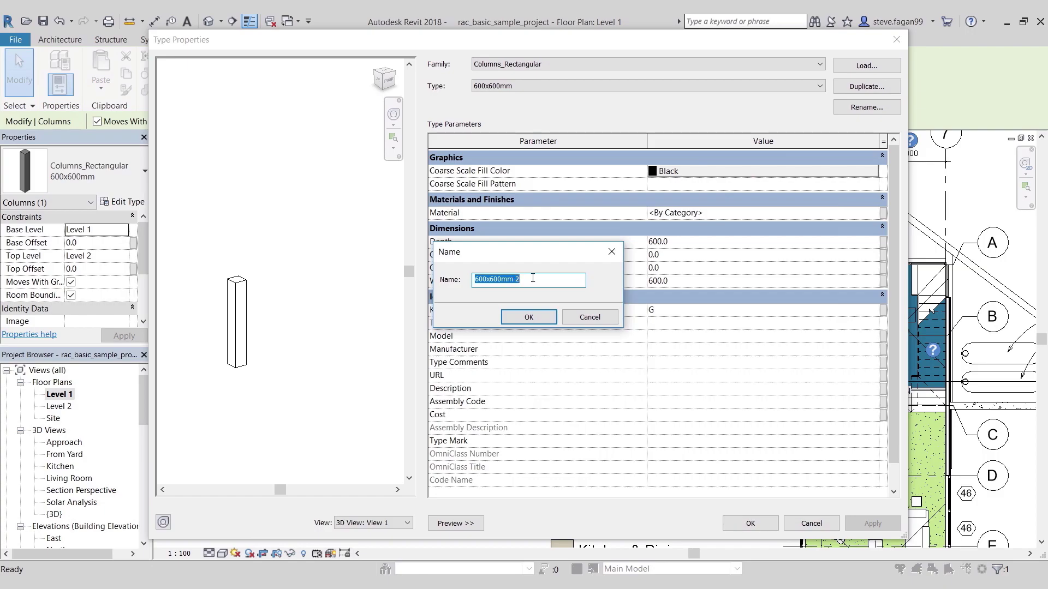
type("800x8")
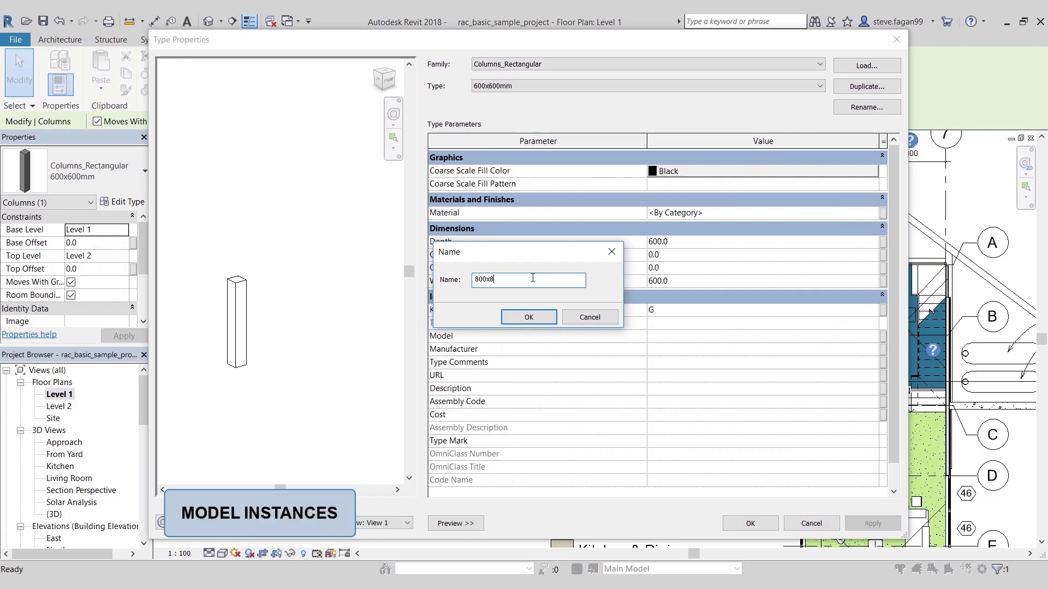
type("00mm")
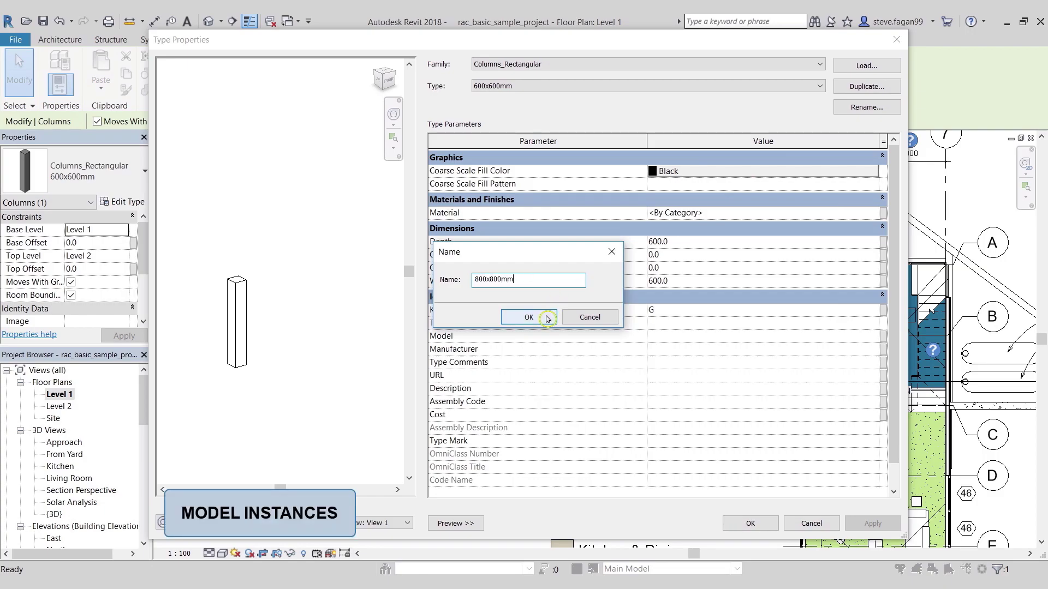
left_click(543, 317)
left_click(682, 242)
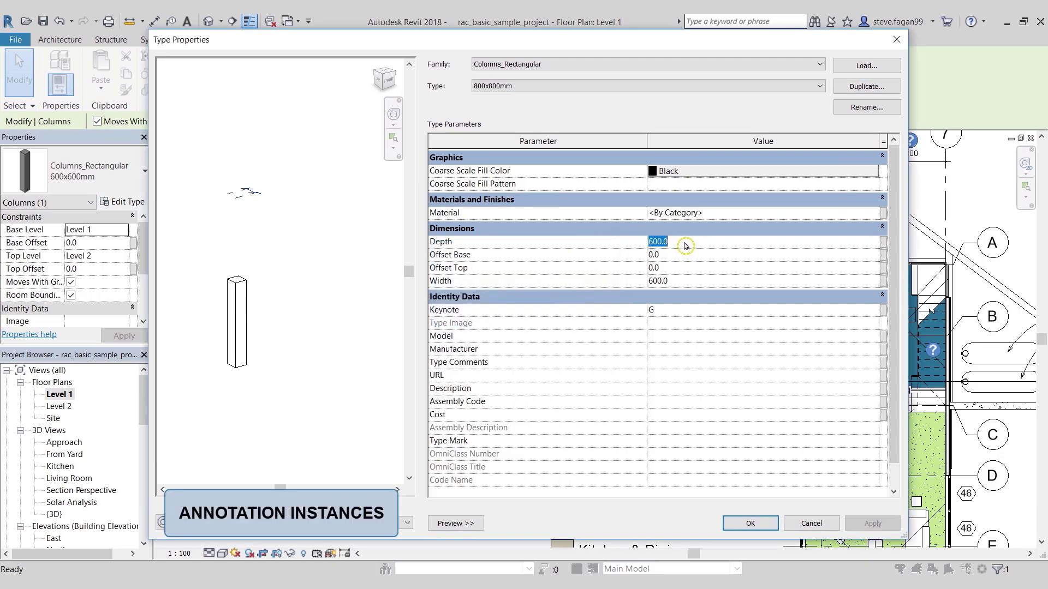
type("800")
left_click(681, 281)
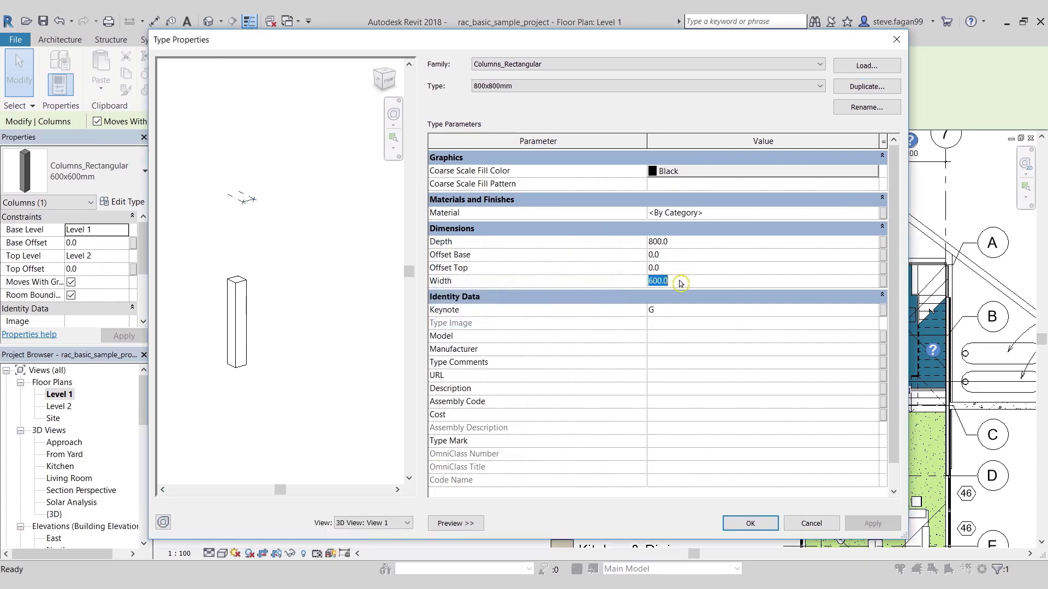
type("800")
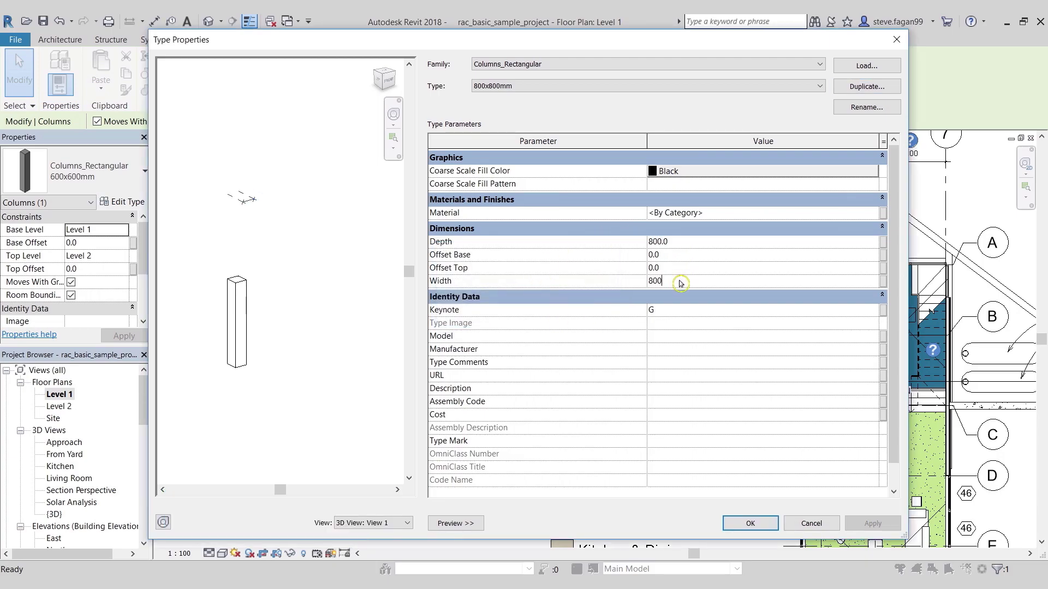
left_click(733, 524)
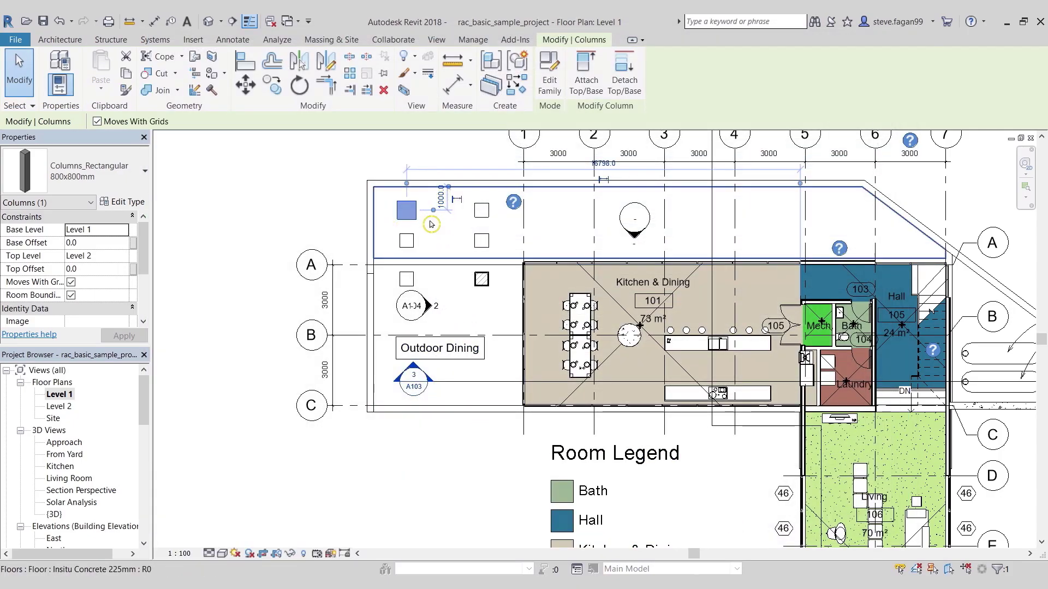
Deselect the resized 800x800mm column.
key("Escape")
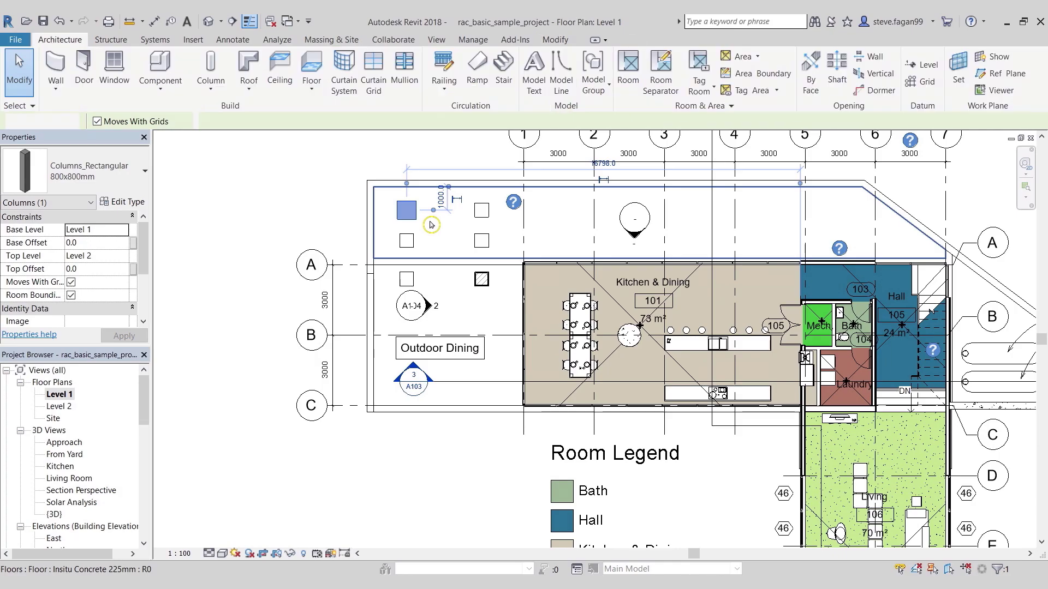